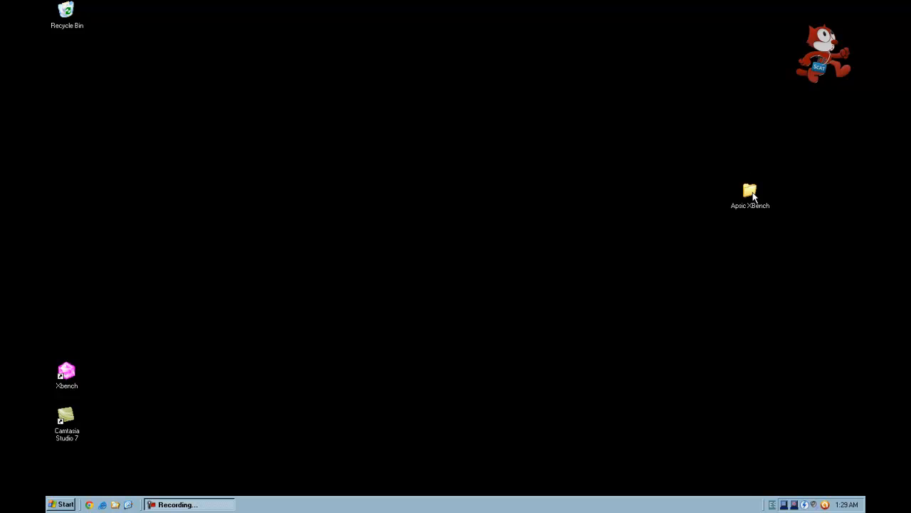
Step: Open the TM folder inside the Apsic XBench desktop folder to view the translation memory files
double_click(751, 194)
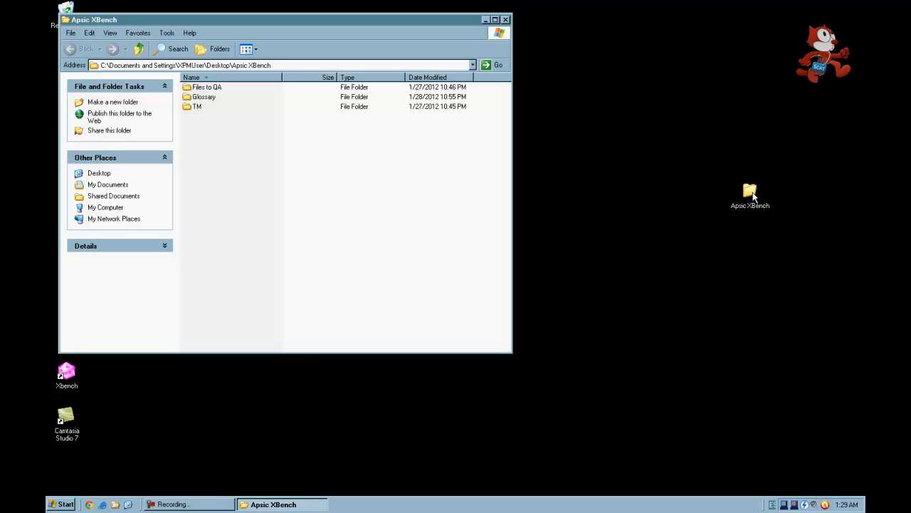
double_click(196, 109)
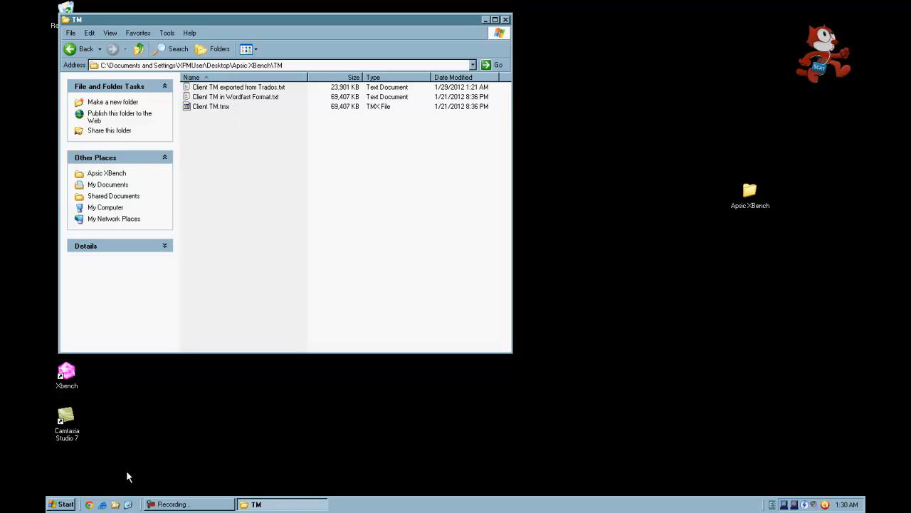
Step: Switch to ApSIC Xbench and create a new empty project
double_click(67, 377)
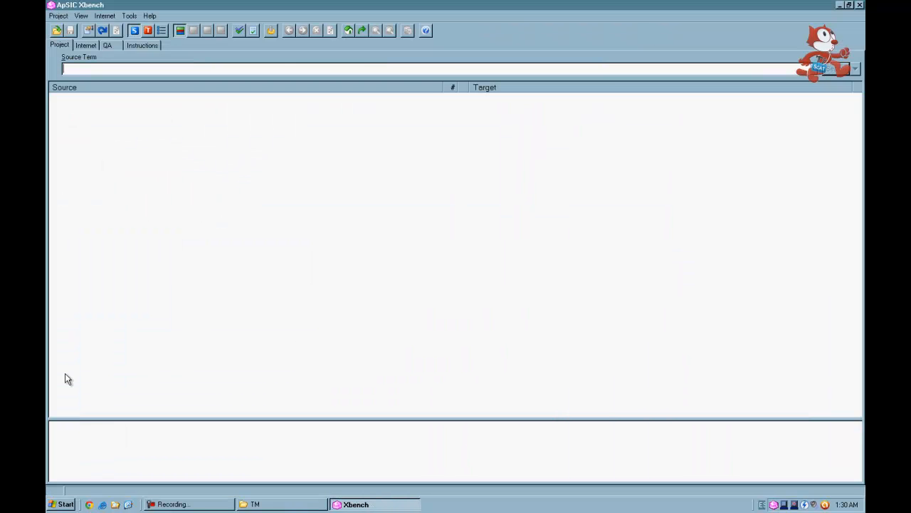
click(61, 17)
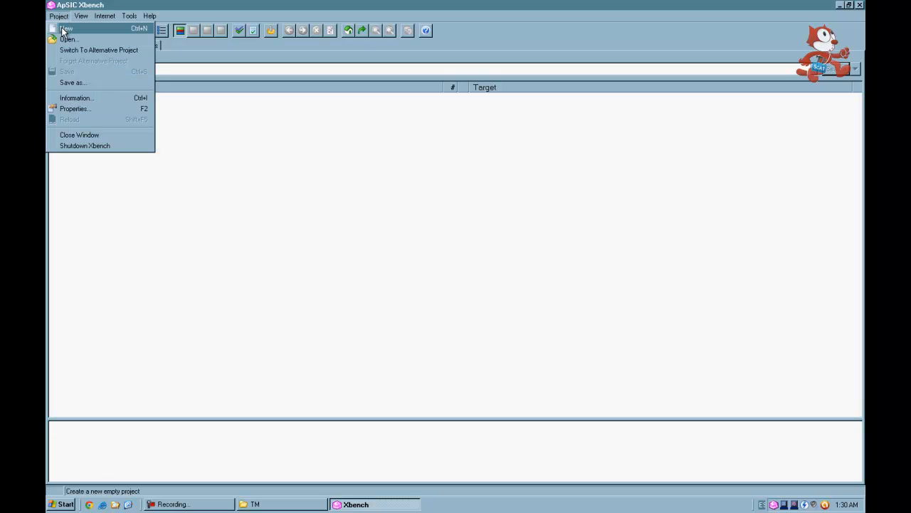
click(65, 30)
Step: Add Client Master Glossary.txt from the Glossary folder to the project as a tab-delimited text file
click(298, 326)
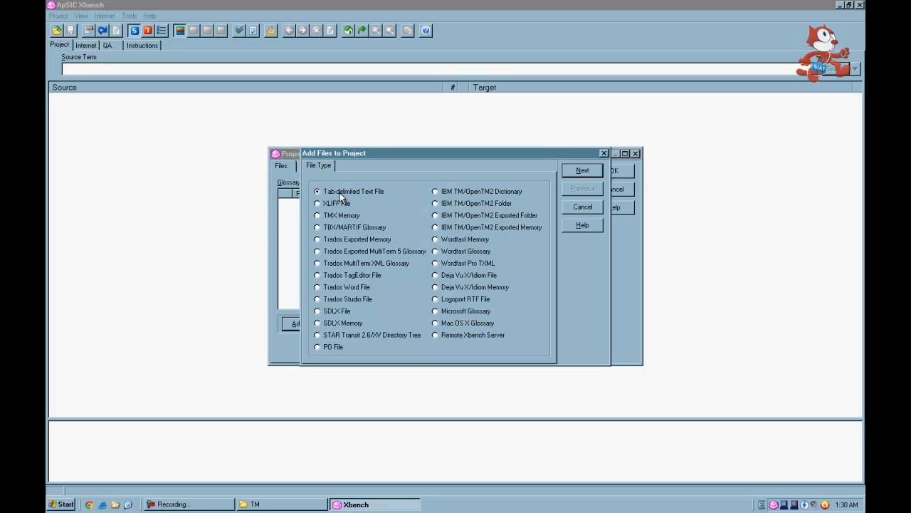
click(582, 171)
click(329, 344)
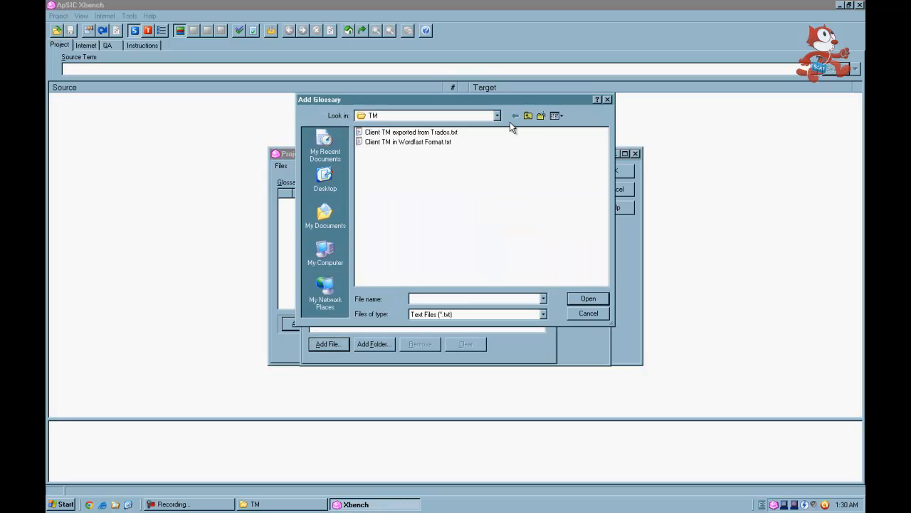
click(528, 116)
click(380, 143)
double_click(379, 142)
double_click(378, 131)
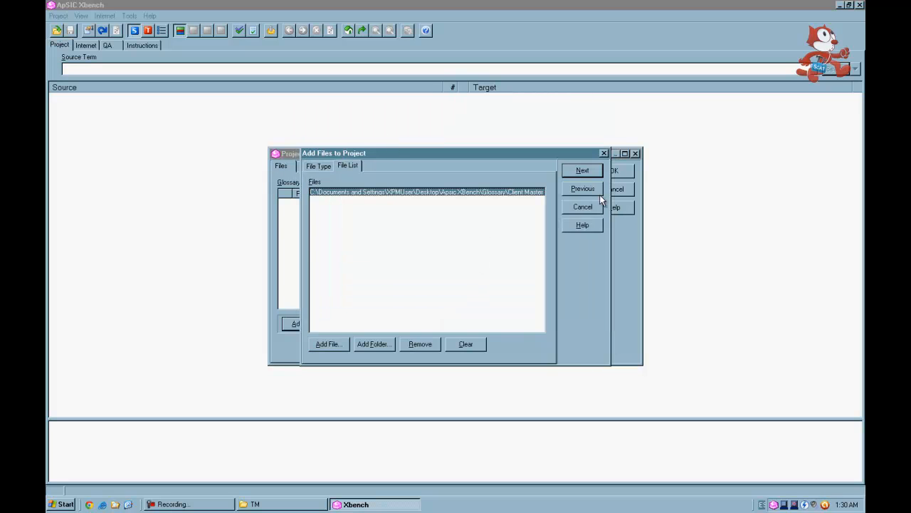
click(596, 172)
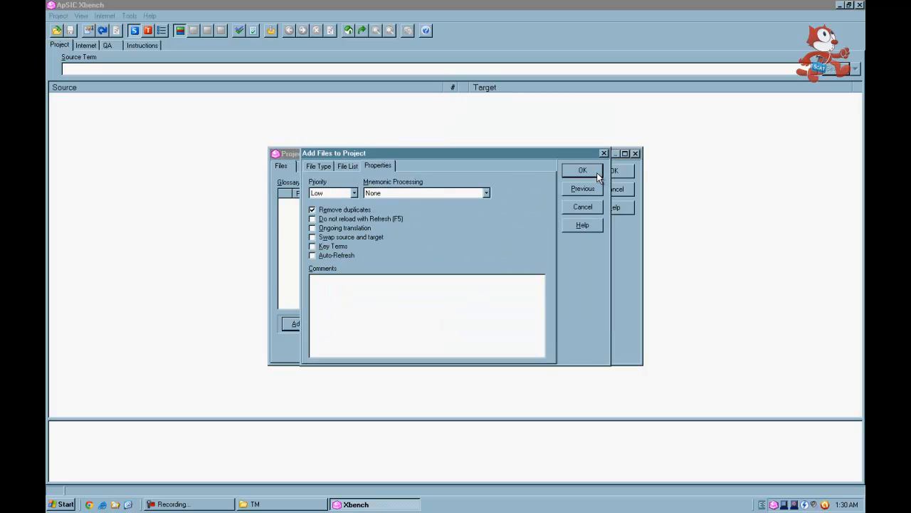
Step: Give the glossary High priority, disable Remove duplicates and mark it as Key Terms
click(354, 193)
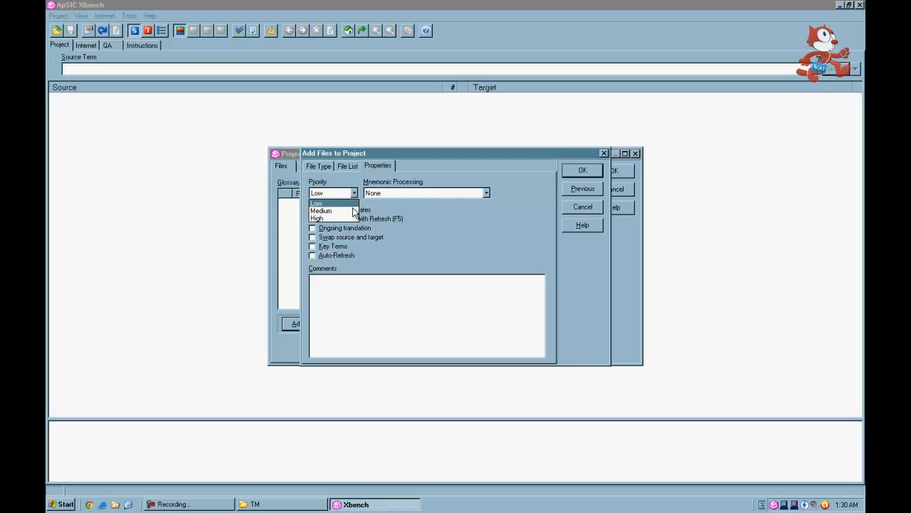
click(353, 218)
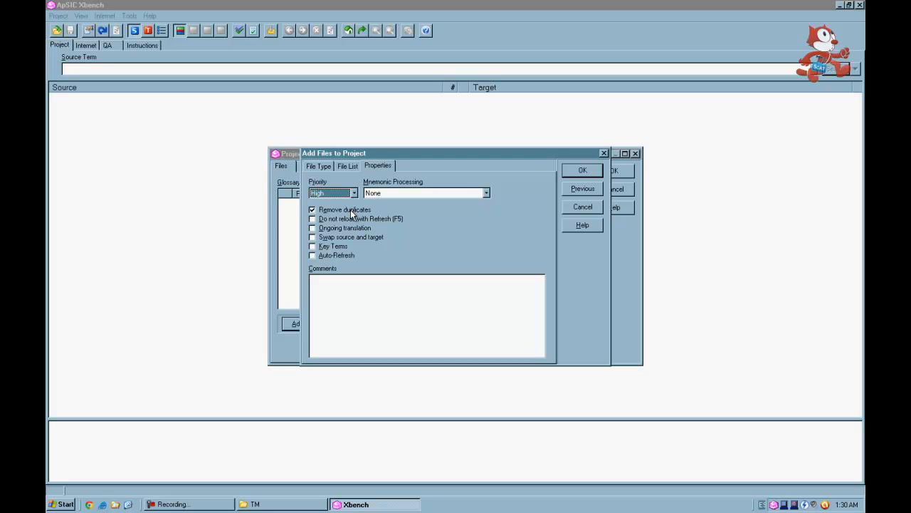
click(350, 210)
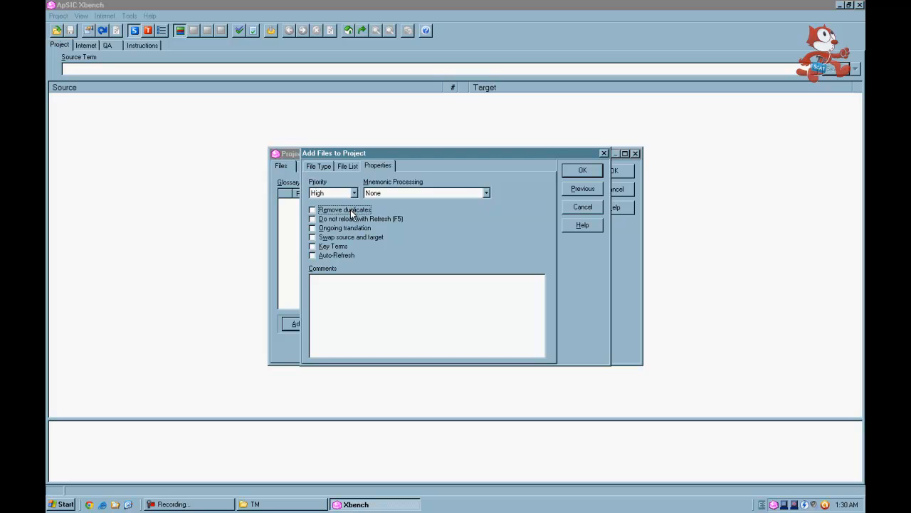
click(329, 246)
click(588, 172)
Step: Add Client TM exported from Trados.txt from the TM folder to the project as a Trados Exported Memory
click(299, 324)
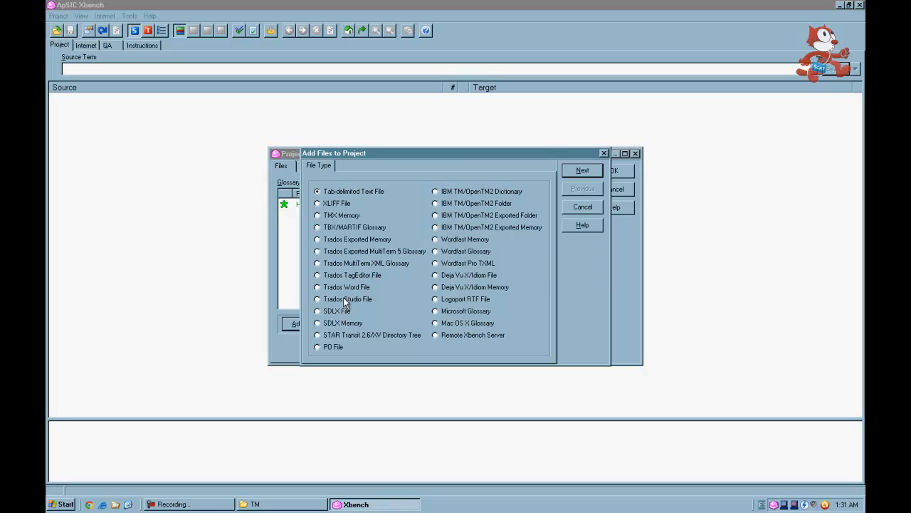
click(345, 244)
click(582, 171)
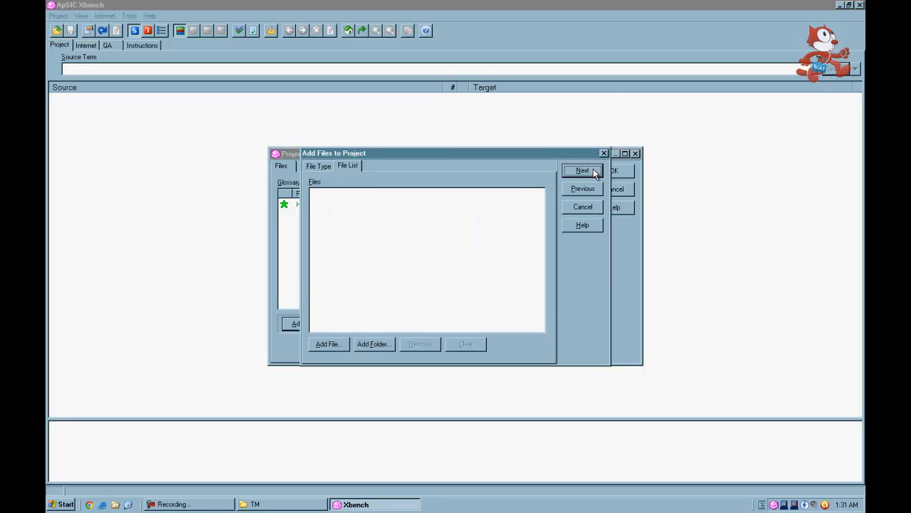
click(316, 345)
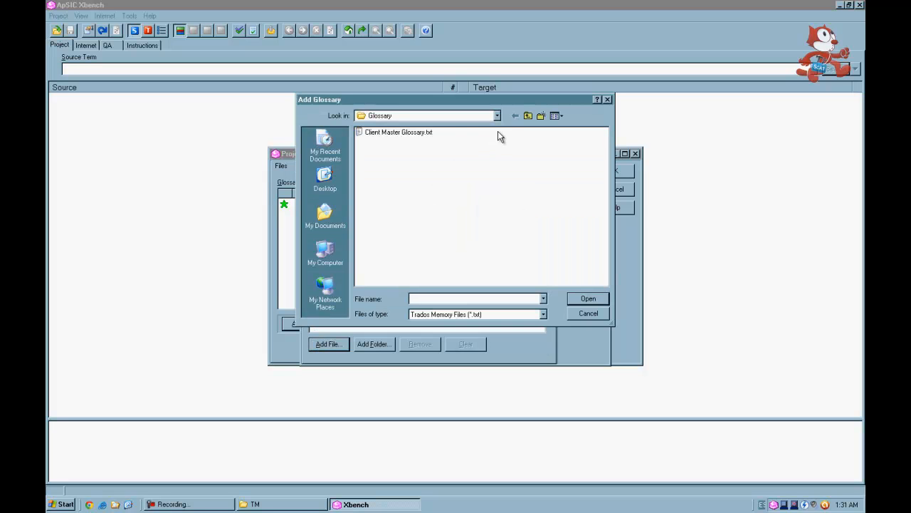
click(529, 116)
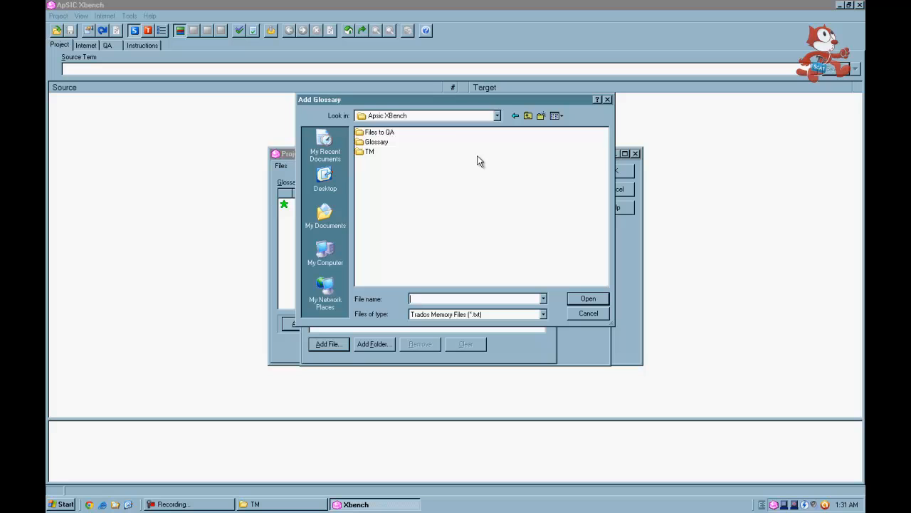
double_click(374, 153)
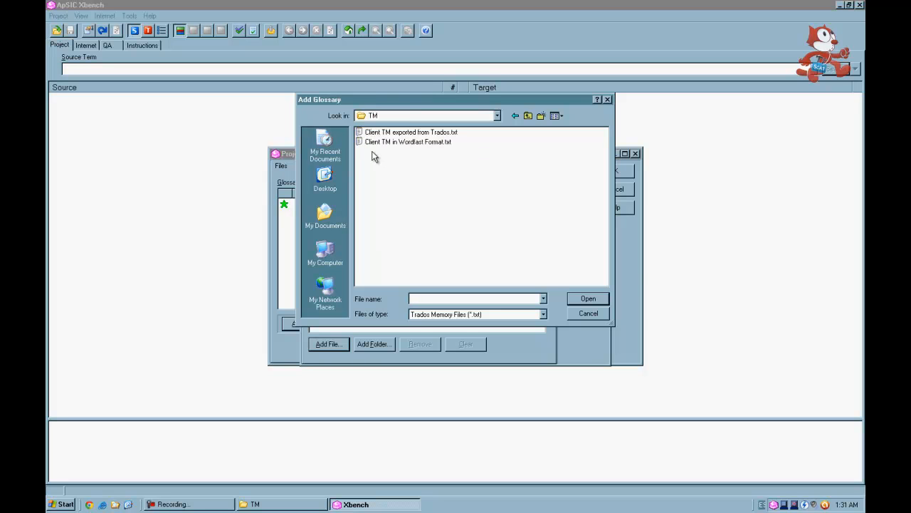
double_click(411, 133)
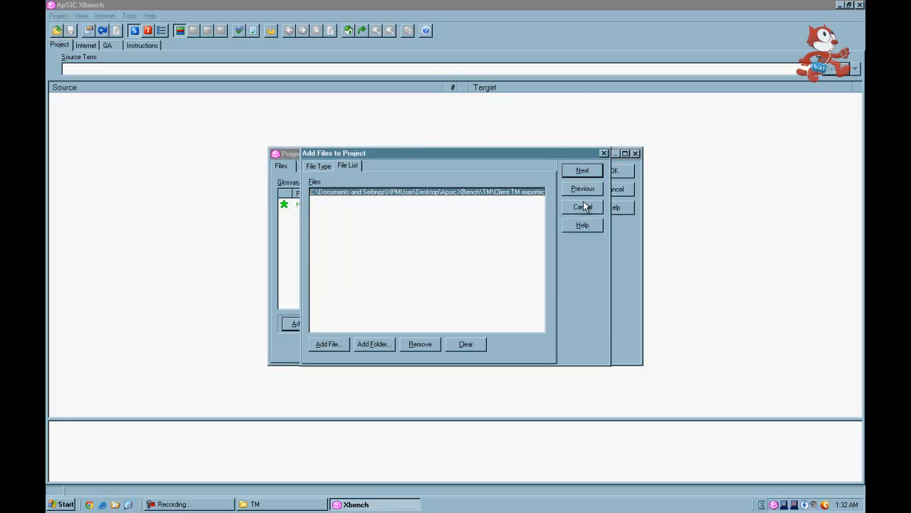
click(583, 171)
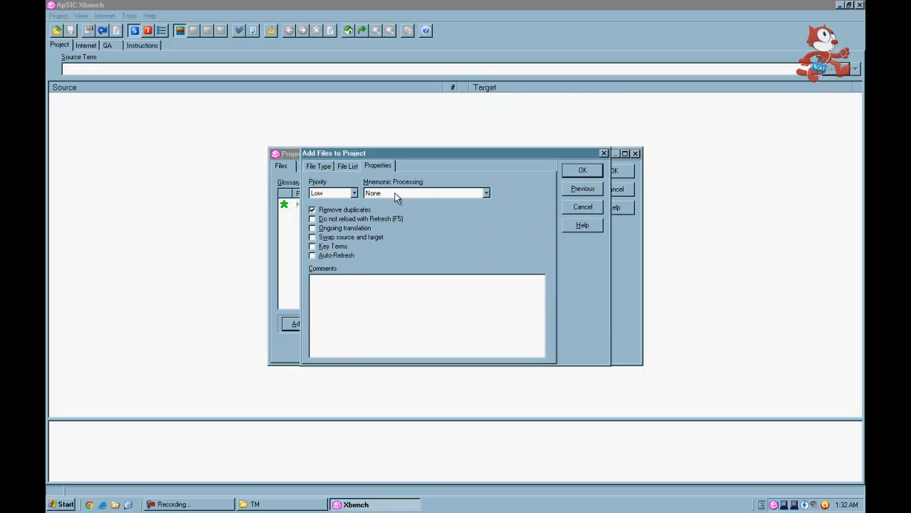
Step: Disable Remove duplicates for the memory, mark it as Ongoing translation, and accept the project properties
click(328, 213)
click(313, 227)
click(584, 170)
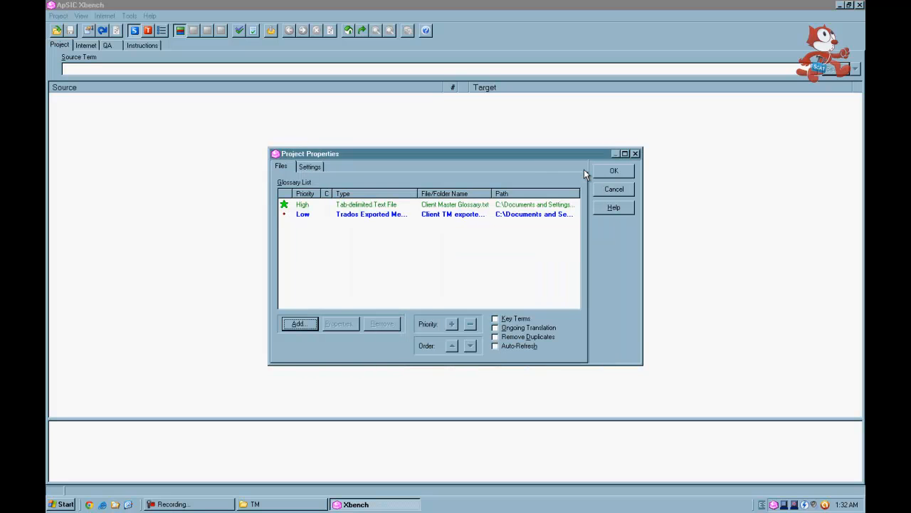
click(619, 176)
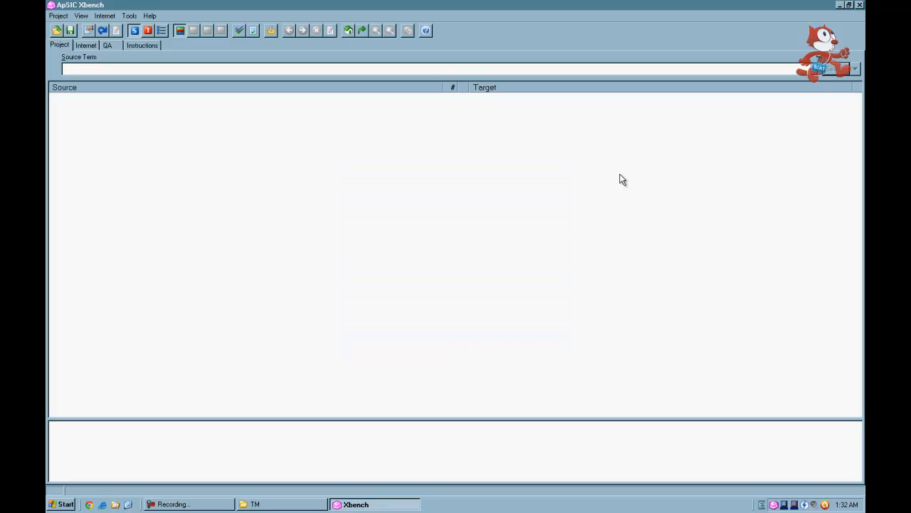
Step: Run the QA check on the ongoing translation with Checklists disabled and only Key Term Mismatch enabled in the Content group
click(108, 46)
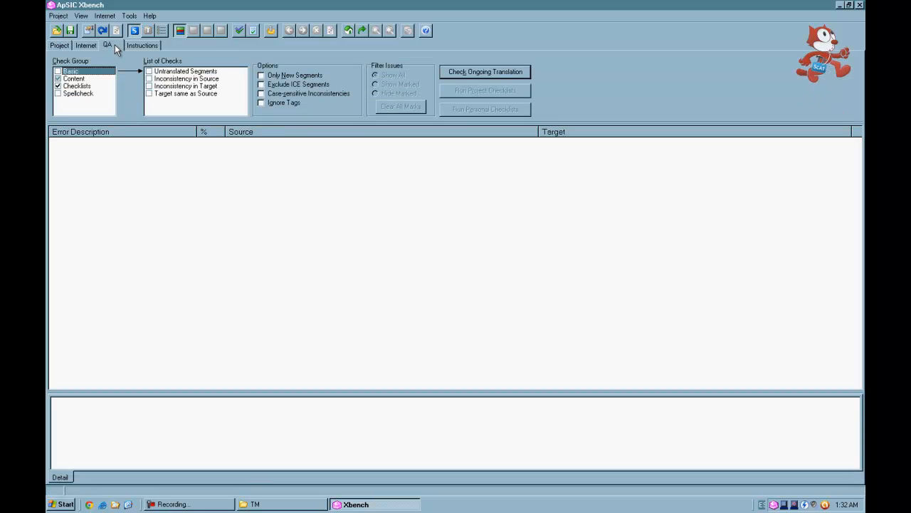
click(60, 87)
click(71, 80)
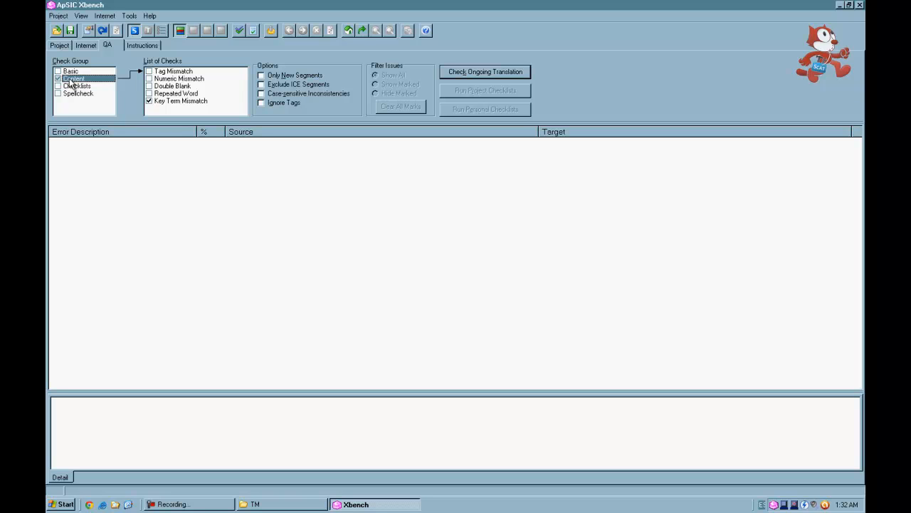
click(148, 100)
click(506, 73)
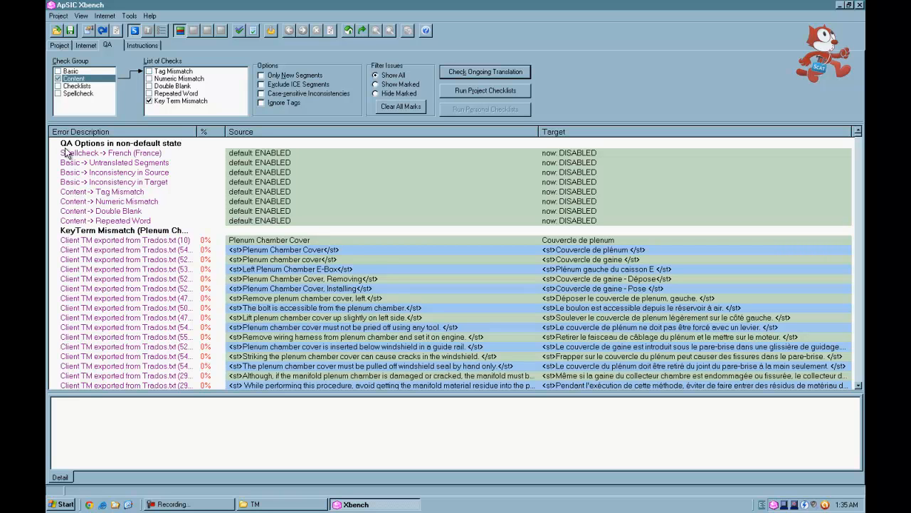
Step: Review the glossary list and its Key Terms setting in the project properties without changing anything
click(86, 32)
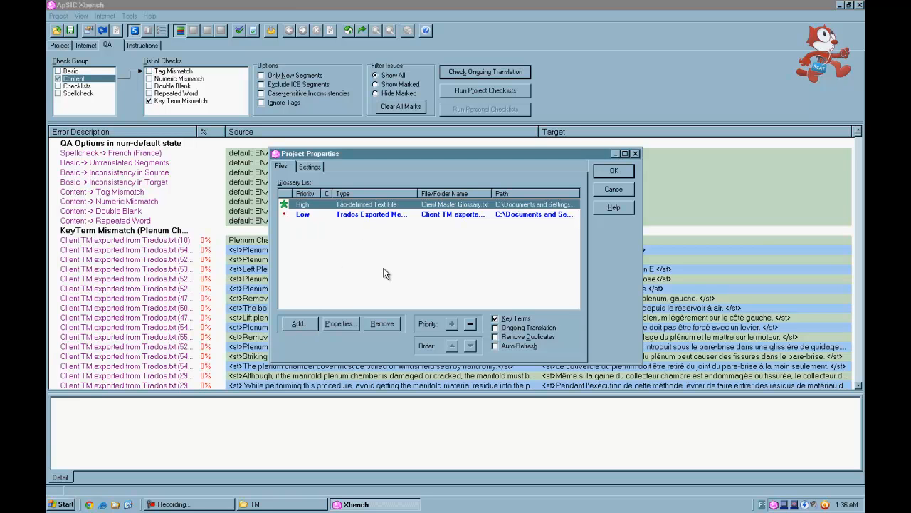
click(614, 190)
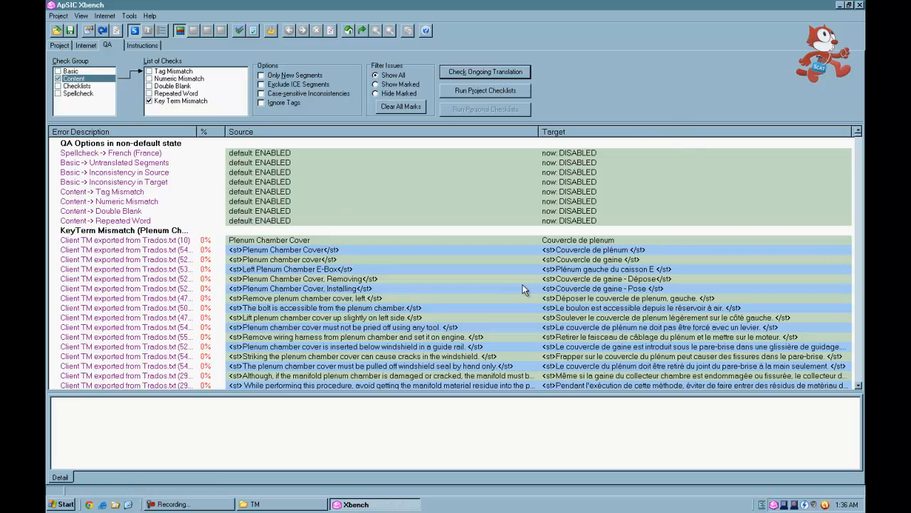
Step: Inspect the Plenum Chamber key term mismatch and open the source file of its first segment, Plenum Chamber Cover, for editing
click(260, 232)
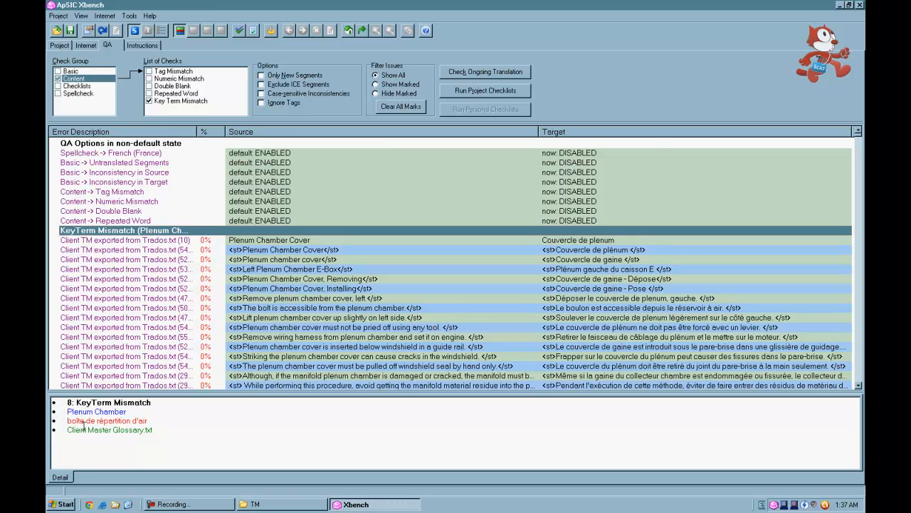
click(573, 242)
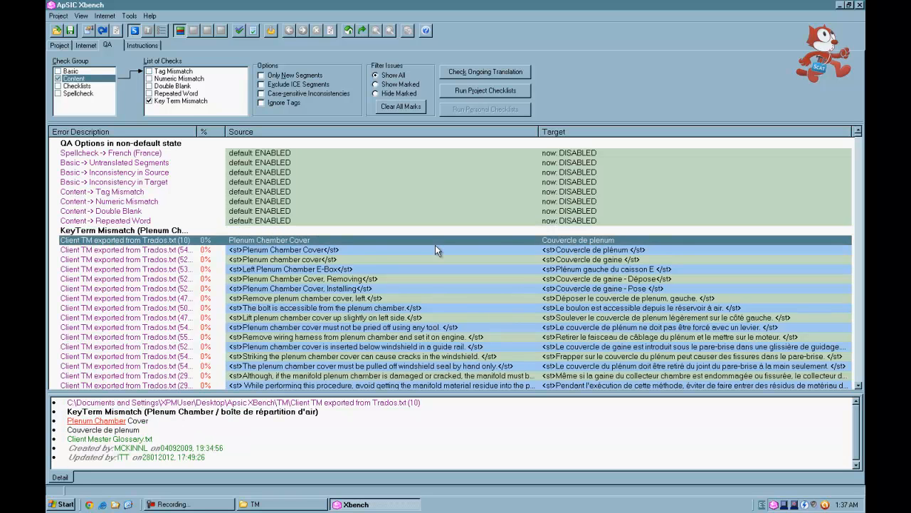
right_click(625, 240)
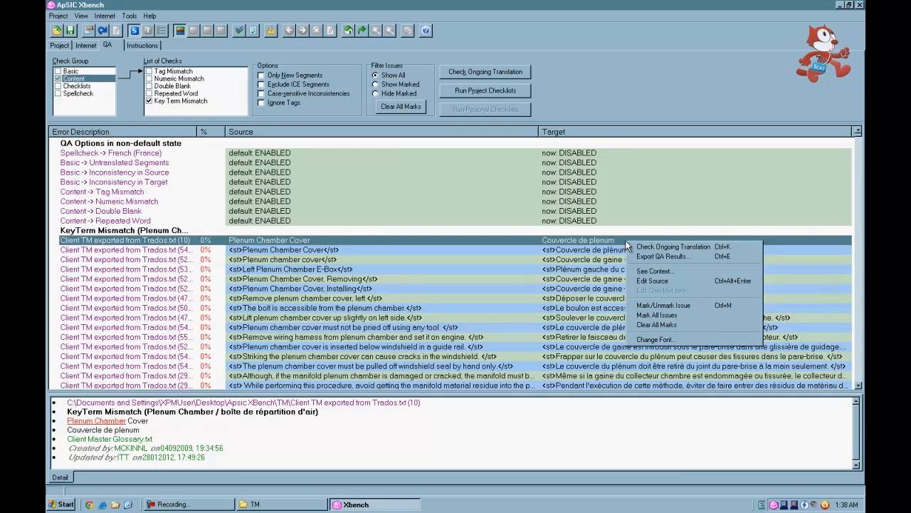
click(682, 283)
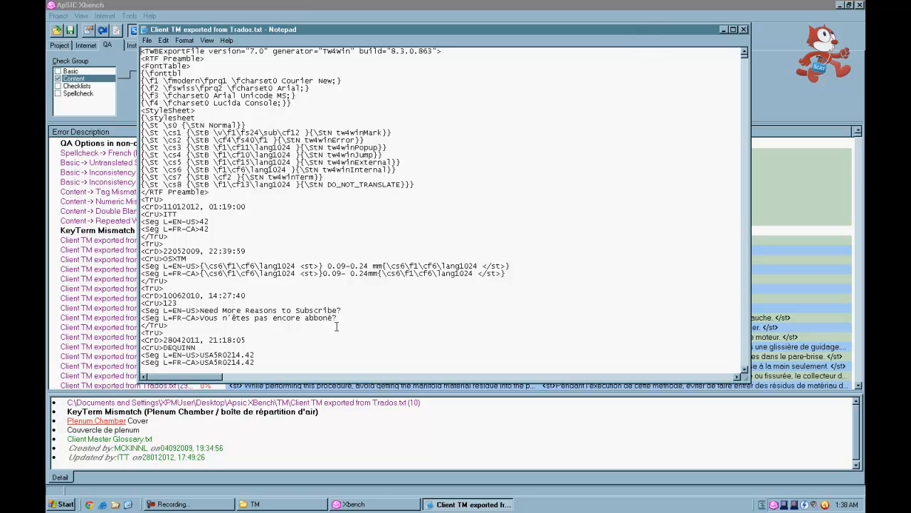
Step: Copy "Plenum Chamber Cover" from the issue details and find it in the exported memory file in Notepad
click(152, 421)
drag(151, 412, 66, 420)
key(ctrl+c)
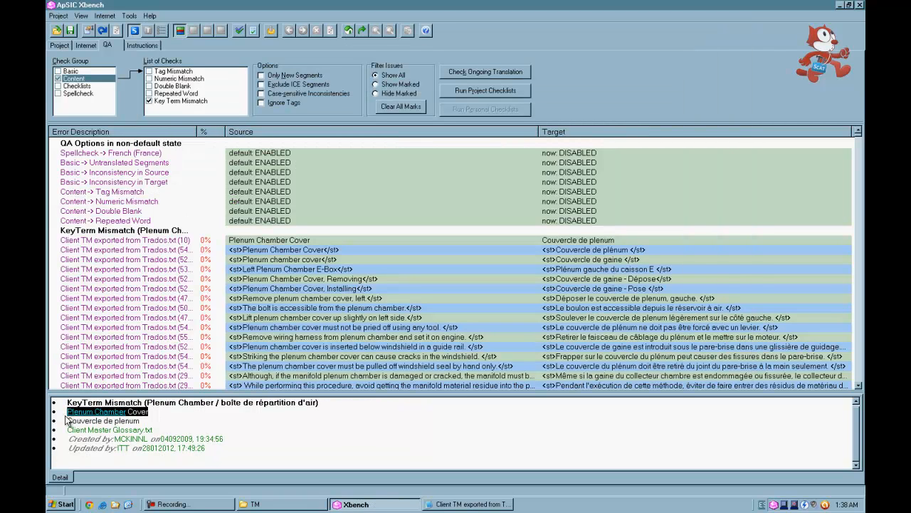
click(470, 504)
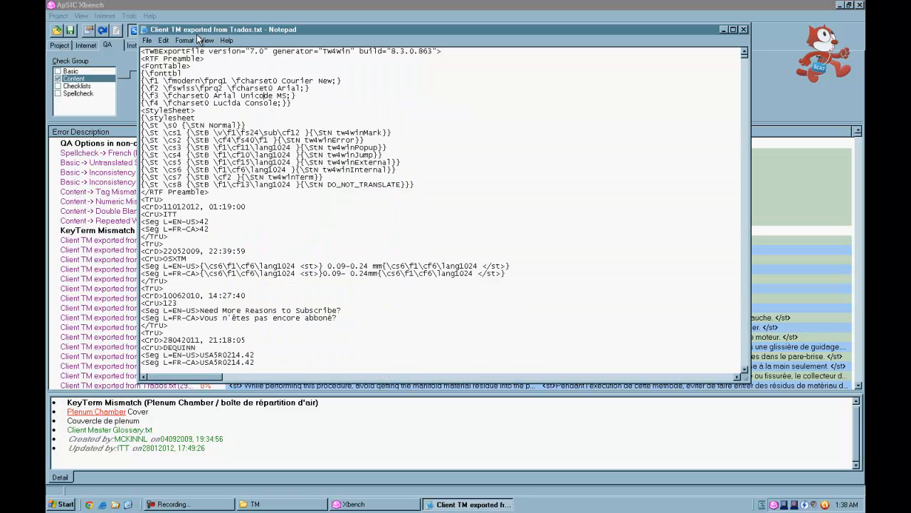
click(163, 39)
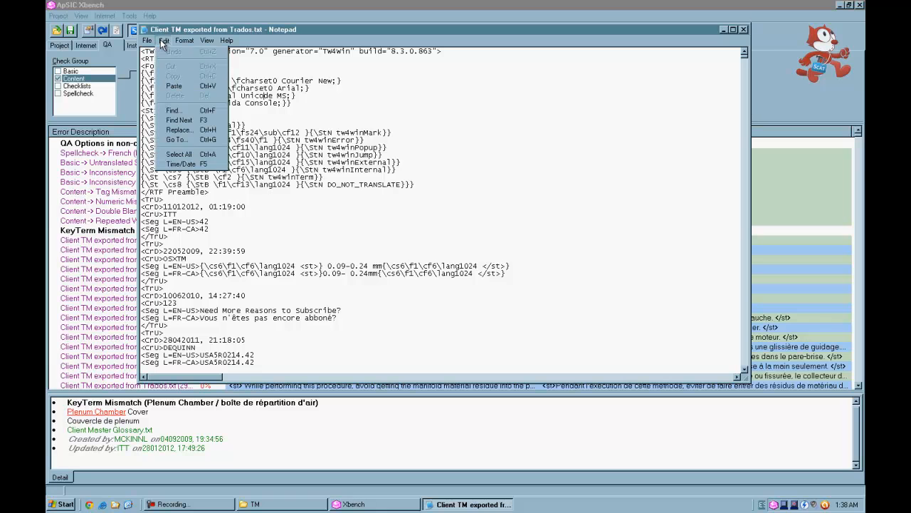
click(172, 111)
key(ctrl+v)
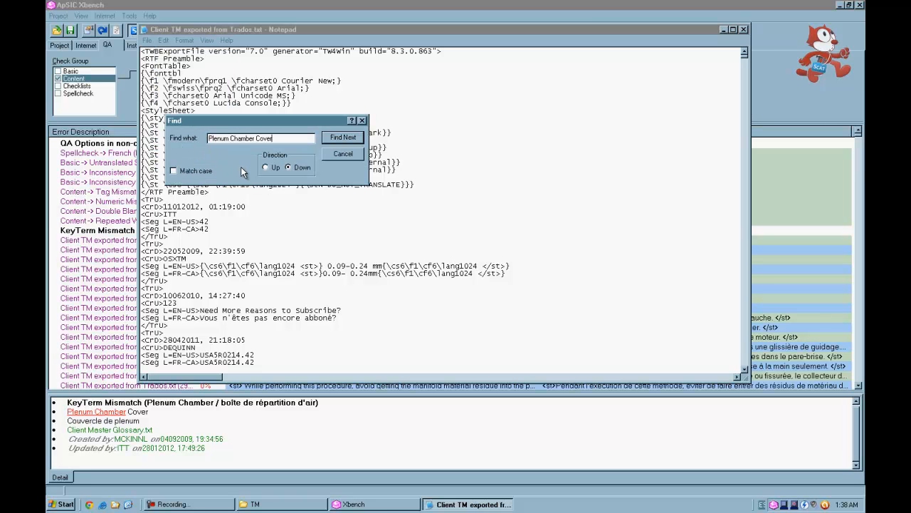
click(342, 138)
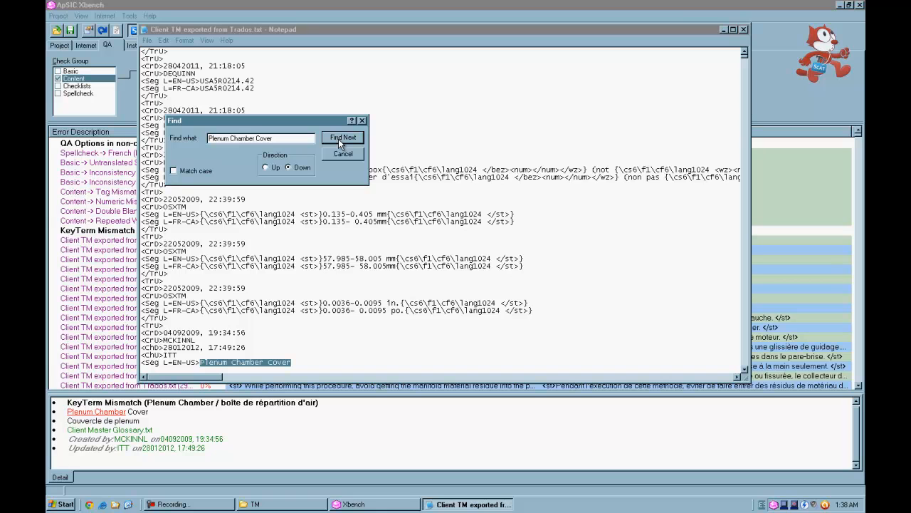
Step: Check the French translation of the first "Plenum Chamber Cover" match in the exported memory file
click(288, 363)
scroll(288, 362, down, 1)
double_click(273, 348)
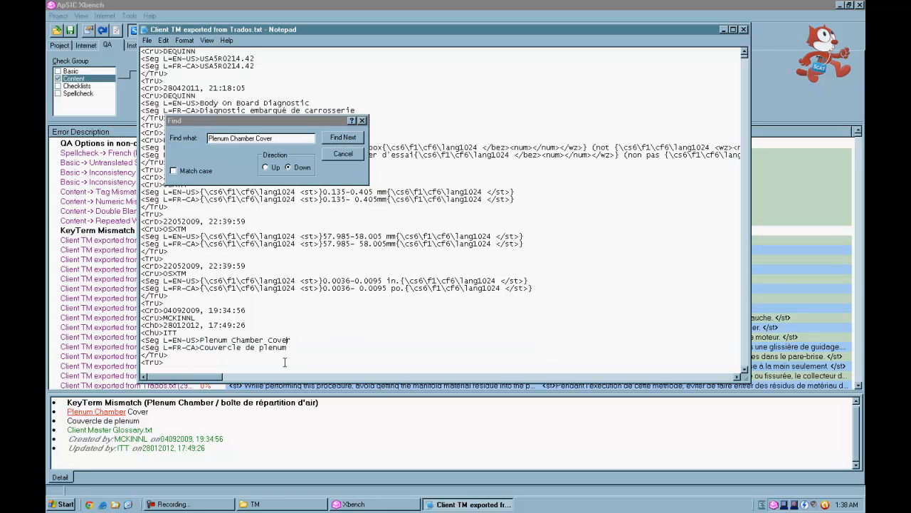
Step: Find the next "Plenum Chamber Cover" match and change its French translation to "le couvercle de plenum" after "Déposer", then close the search
click(340, 140)
click(363, 363)
scroll(363, 363, down, 2)
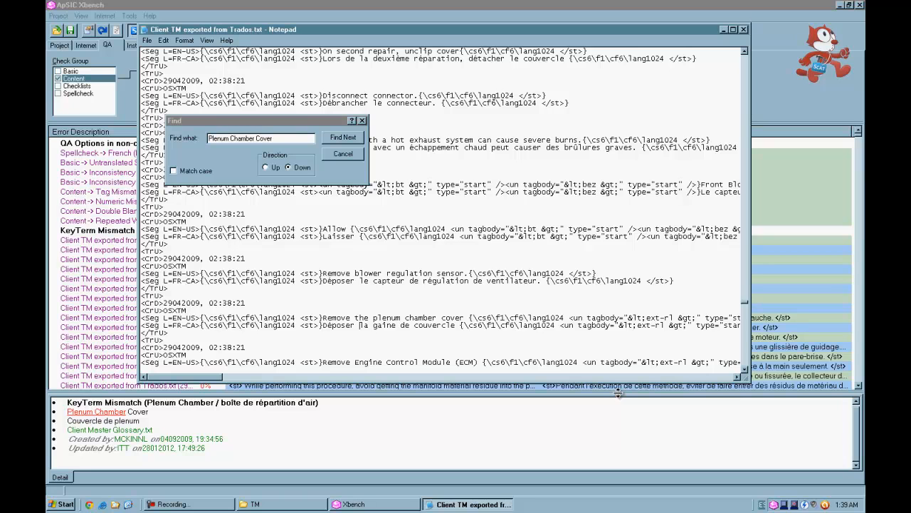
key(ctrl+shift+Right)
text(le couvercle de plenum)
key(ctrl+shift+Right)
key(ctrl+shift+Right)
key(ctrl+shift+Right)
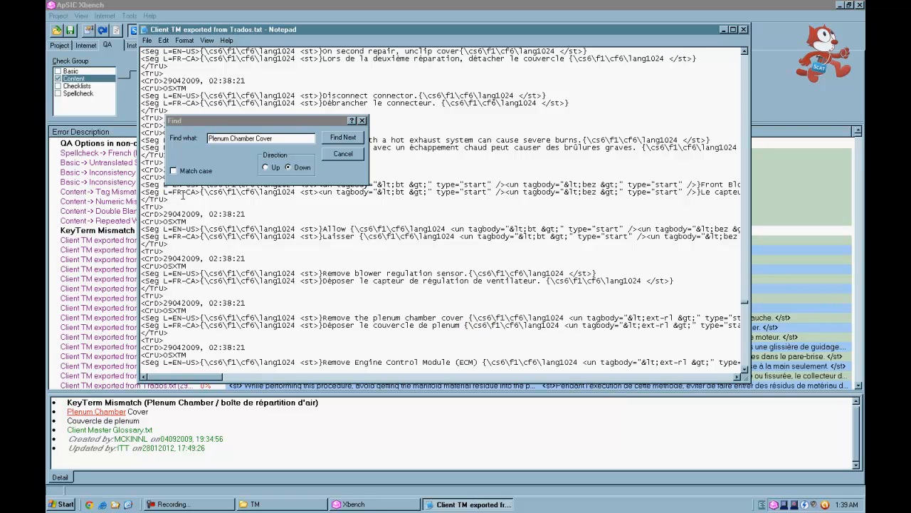
click(336, 152)
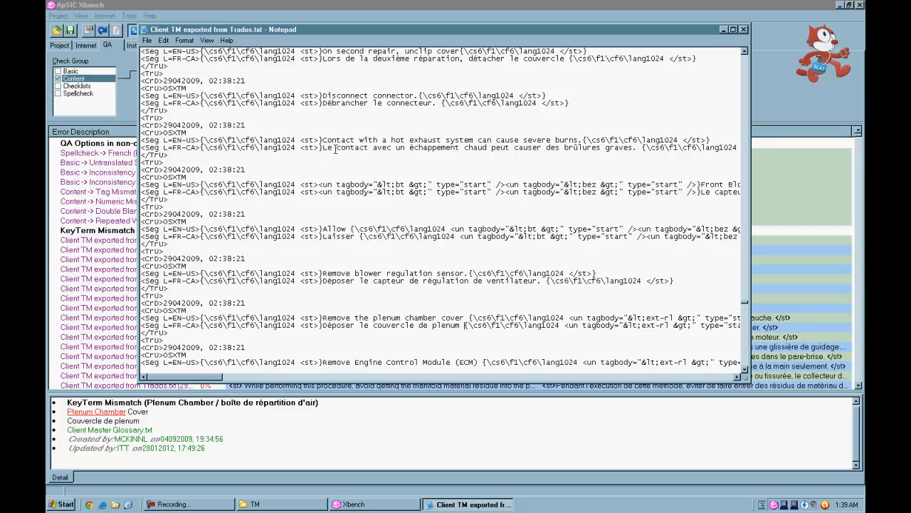
Step: Save the edited memory file and switch back to the Xbench QA results
click(147, 40)
click(152, 72)
click(781, 91)
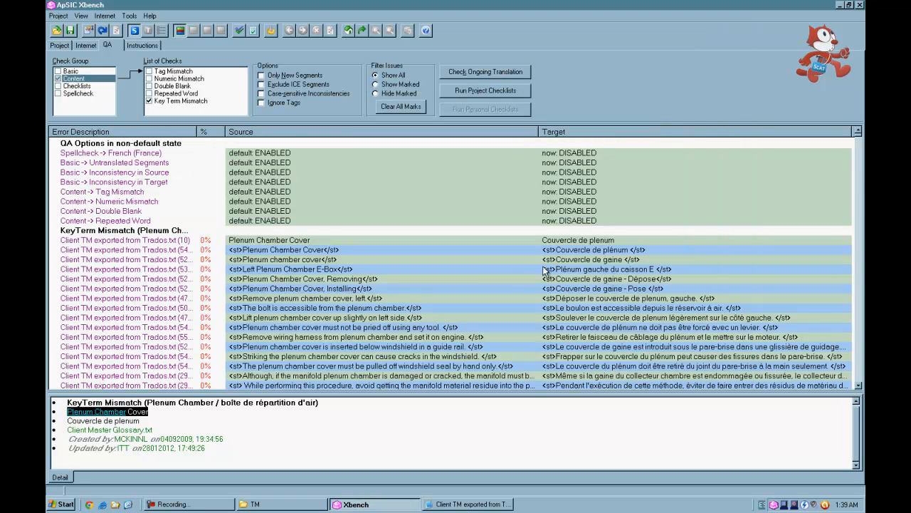
Step: Look through the Plenum Chamber key term mismatches and mark the whole group from its "Plenum chamber cover" / "Couvercle de gaine" segment
click(481, 262)
scroll(481, 264, down, 7)
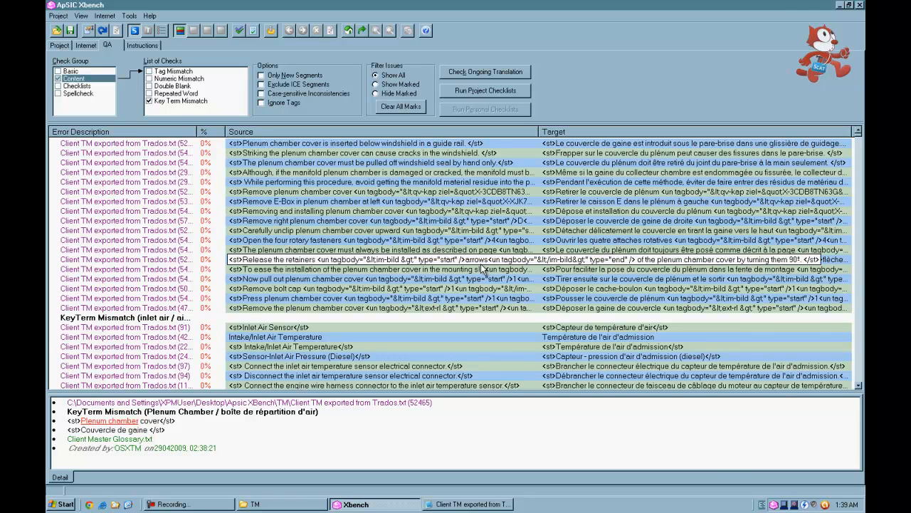
scroll(482, 268, up, 4)
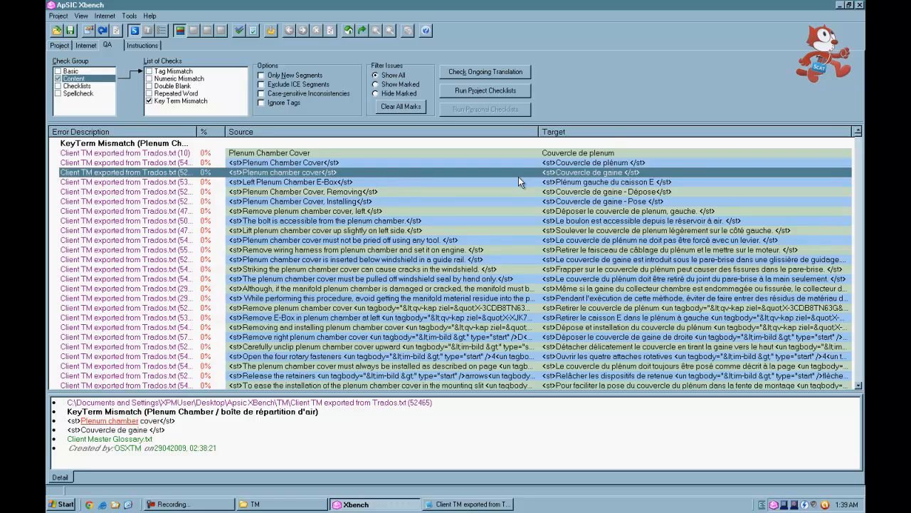
right_click(581, 171)
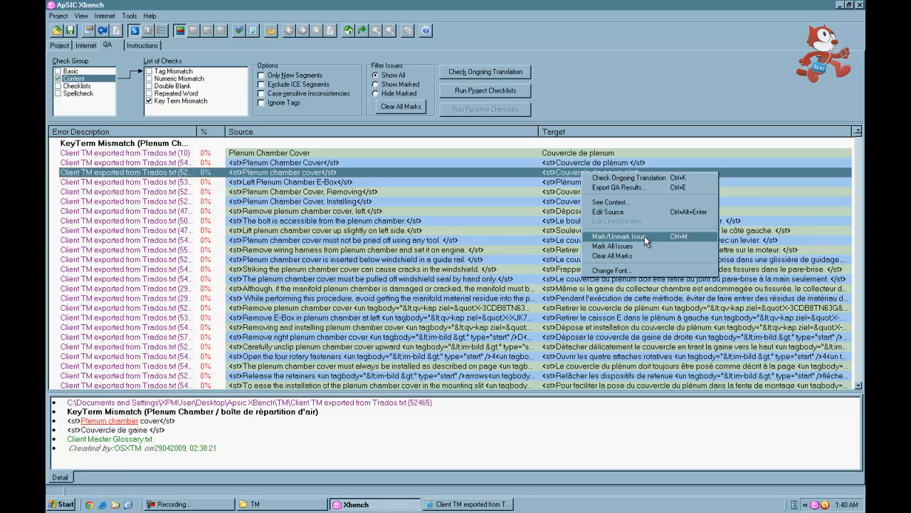
click(645, 236)
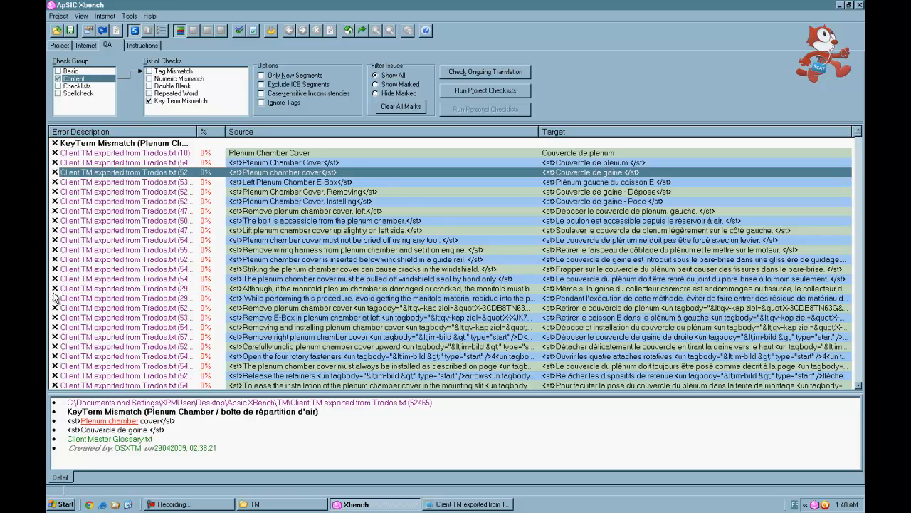
Step: Mark the "inlet air / air admis" key term mismatch group from its "Intake/Inlet Air Temperature" segment
click(857, 334)
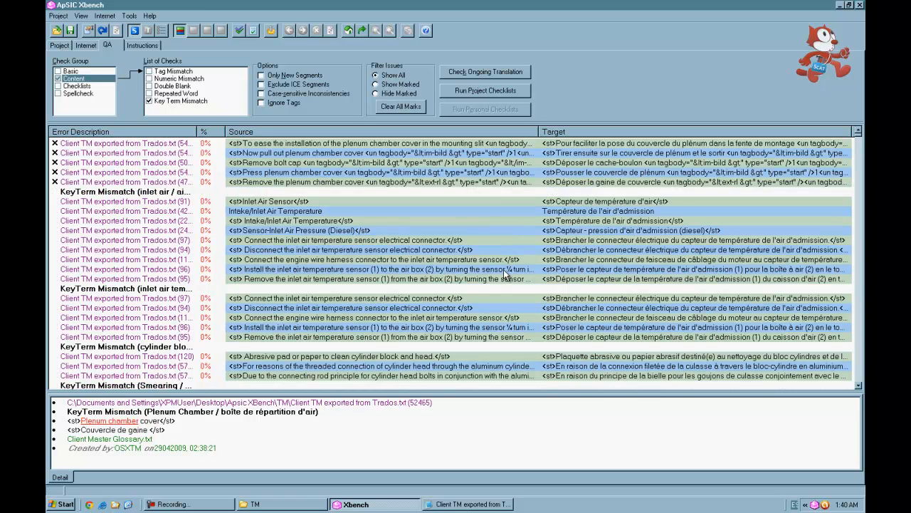
click(354, 219)
right_click(354, 218)
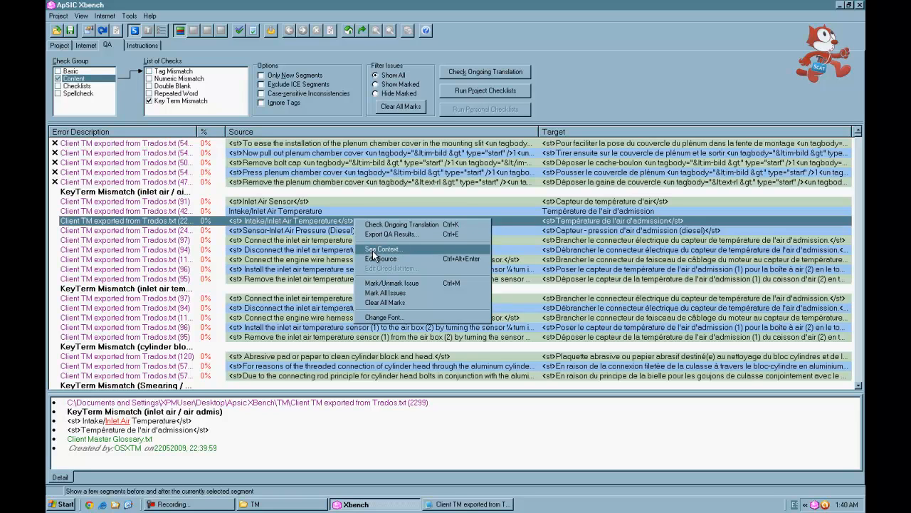
click(403, 285)
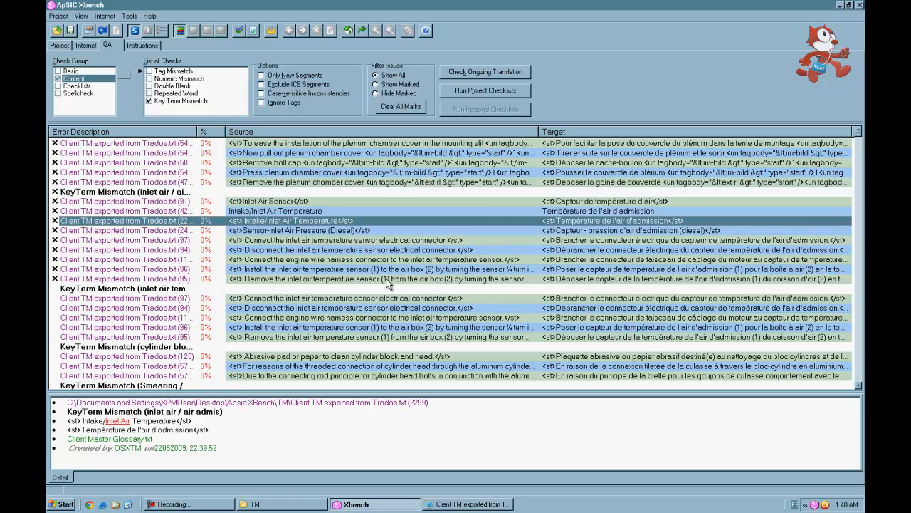
Step: Mark the "cylinder block / bloc-cylindres" mismatch group and filter the results to show only marked issues
click(296, 356)
right_click(296, 353)
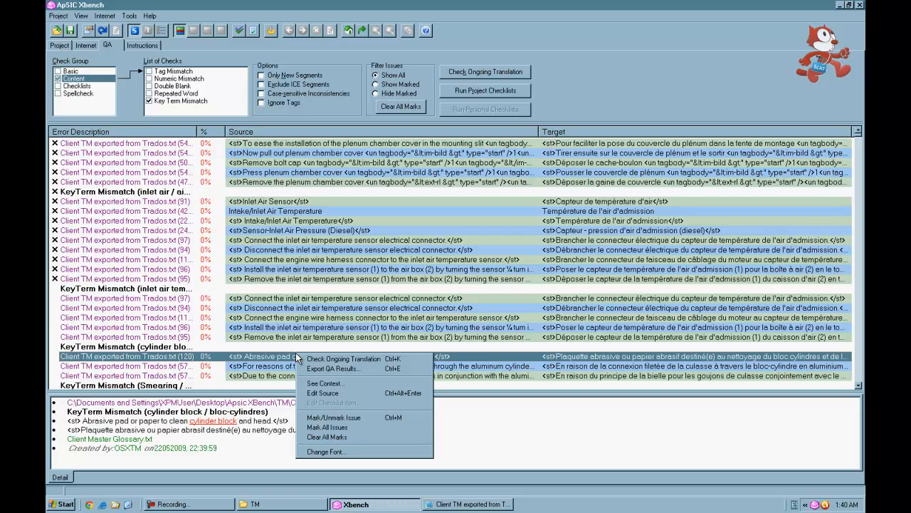
click(319, 417)
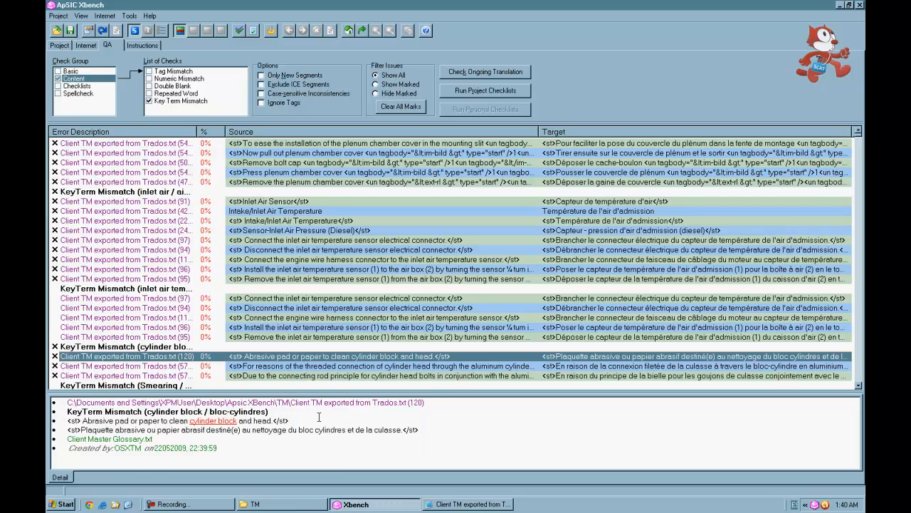
click(391, 86)
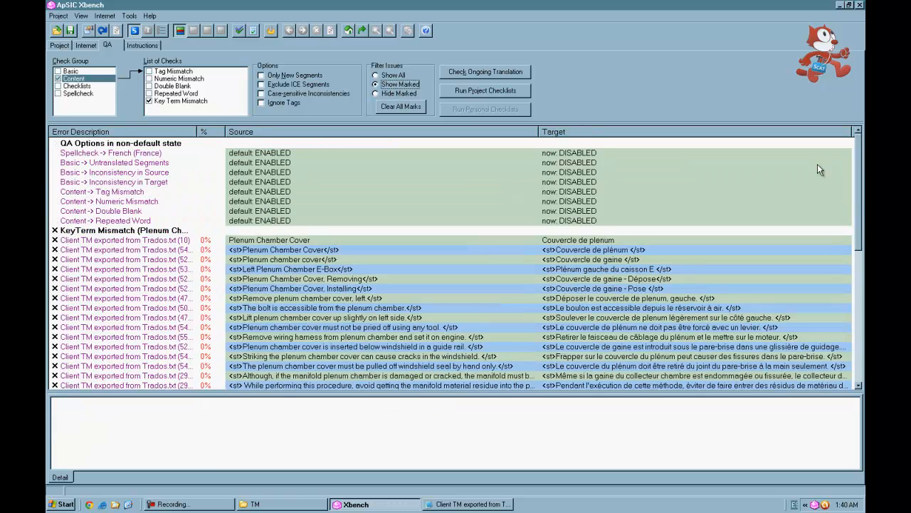
mouse_move(859, 198)
mouse_down()
mouse_move(858, 335)
mouse_move(864, 183)
mouse_up()
Step: Open the key terms for editing, review the entries in Client Master Glossary.txt, and close the file without changes
click(129, 16)
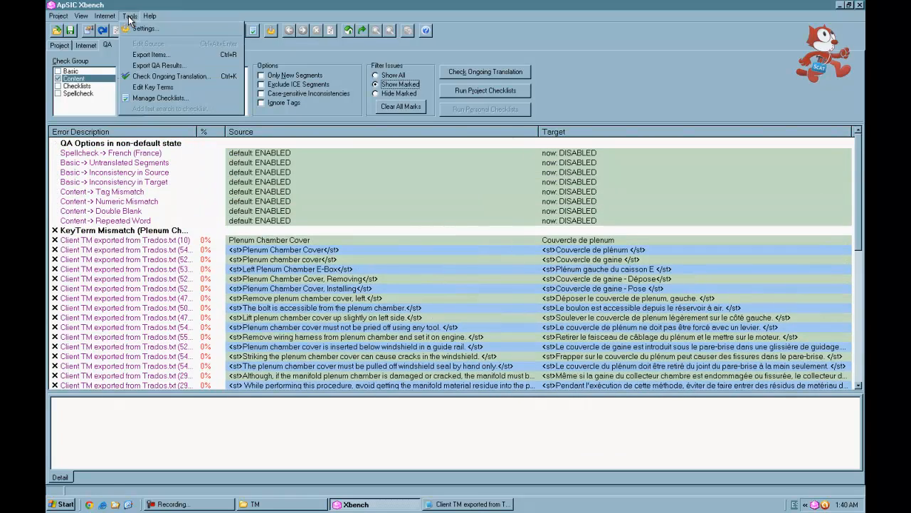
click(151, 87)
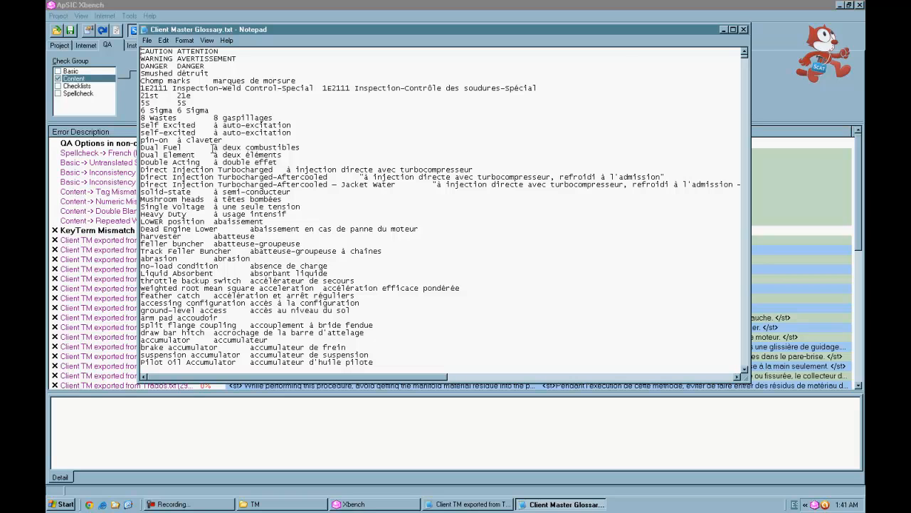
scroll(211, 142, down, 13)
scroll(211, 147, down, 20)
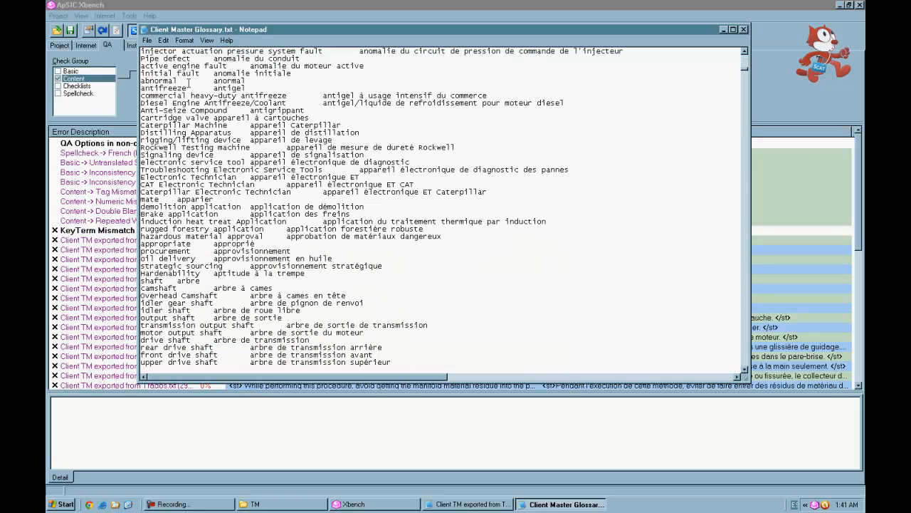
click(744, 30)
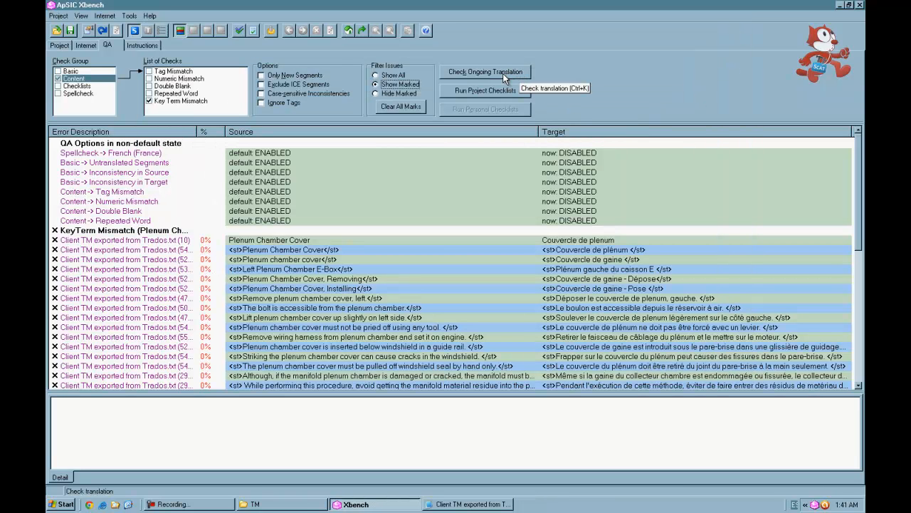
Step: Review the filtered list of marked issues and inspect the details of "The bolt is accessible from the plenum chamber."
click(495, 311)
scroll(494, 311, down, 5)
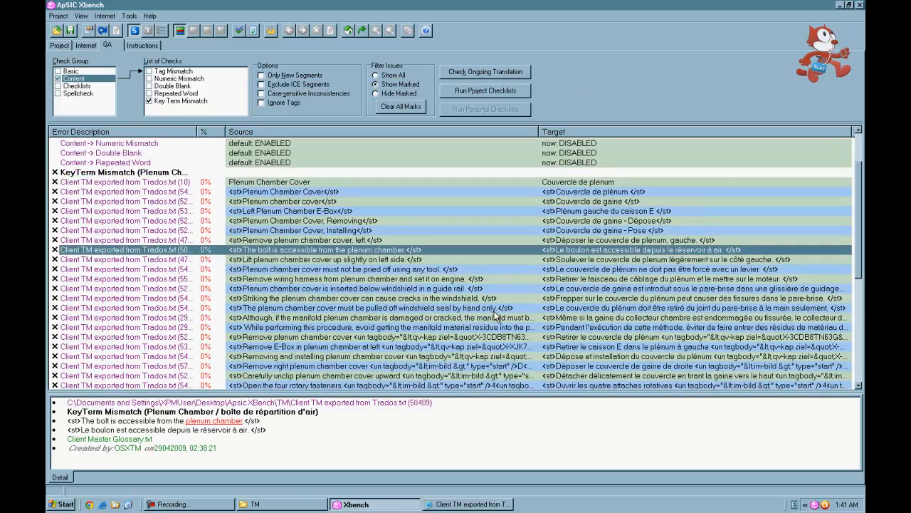
scroll(494, 311, up, 5)
scroll(494, 311, down, 1)
scroll(494, 311, down, 4)
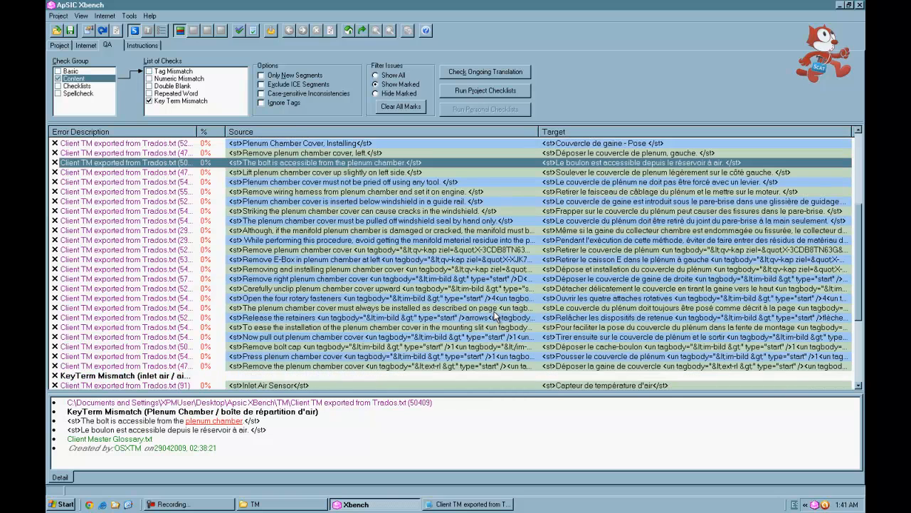